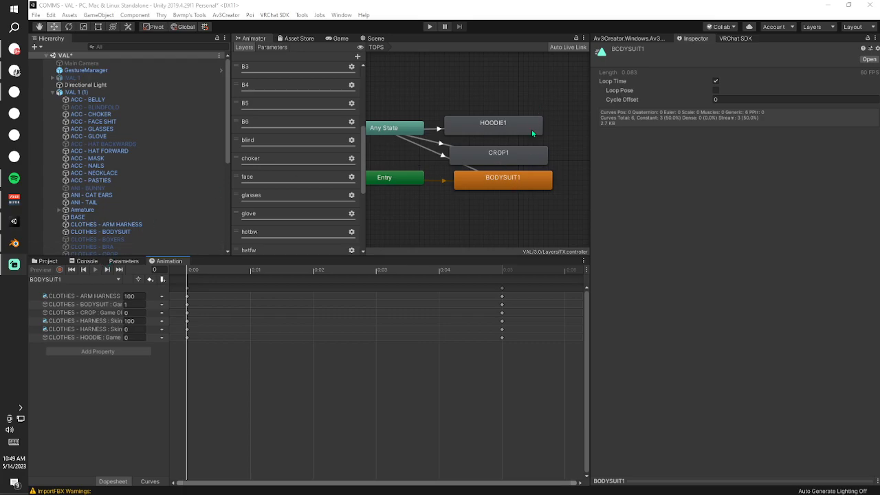
# Open the CROP1 state's clip to view its keys: CROP on (1), BODYSUIT and HOODIE off (0).
pyautogui.scroll(-3, 288, 172)
pyautogui.scroll(-2, 275, 176)
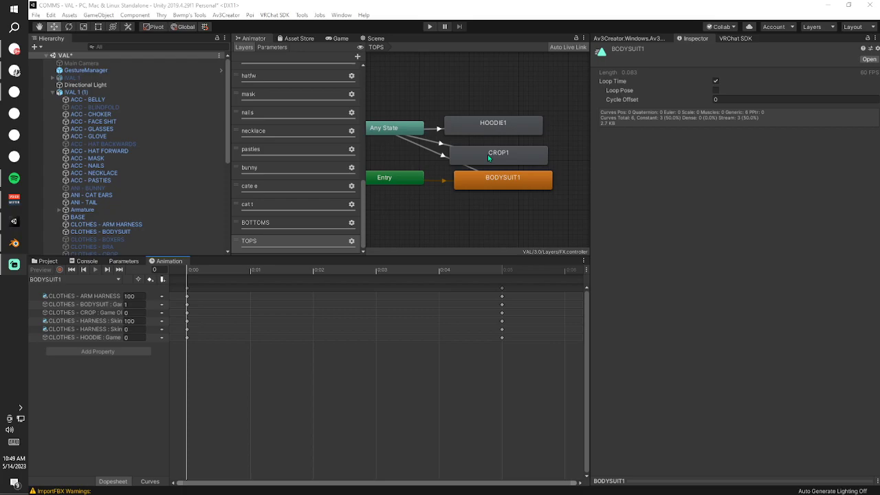
pyautogui.click(519, 154)
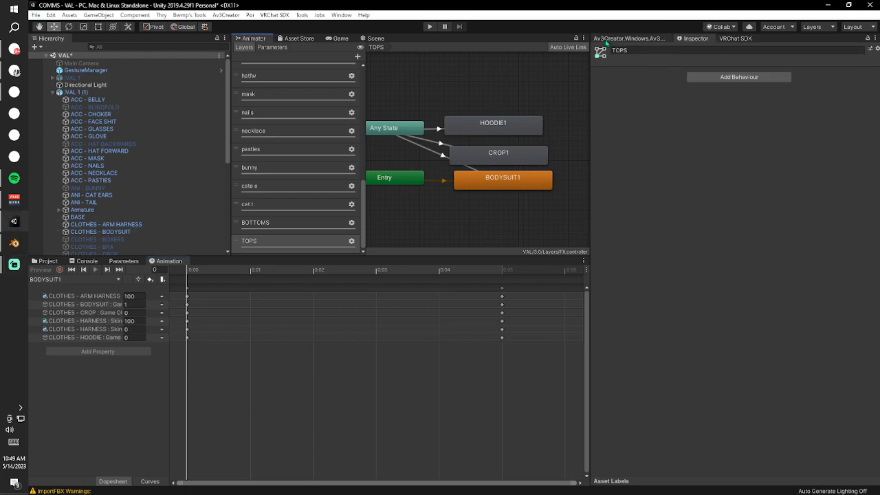
pyautogui.click(524, 162)
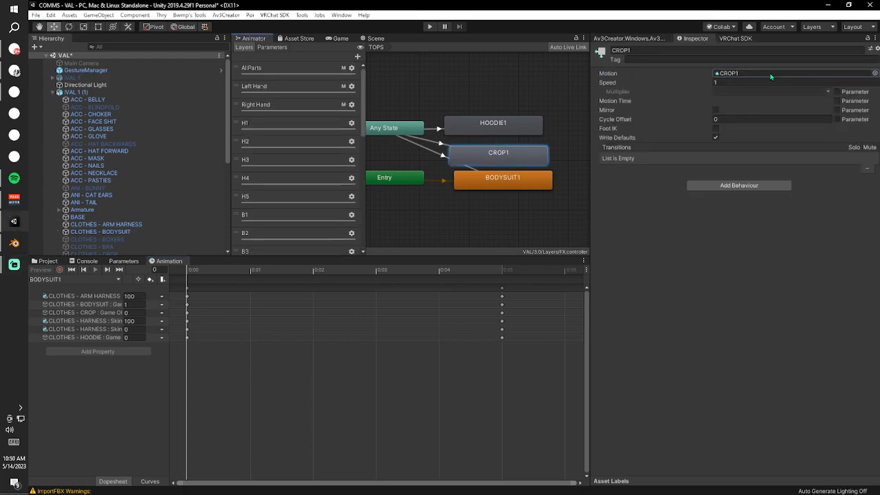
pyautogui.click(771, 74)
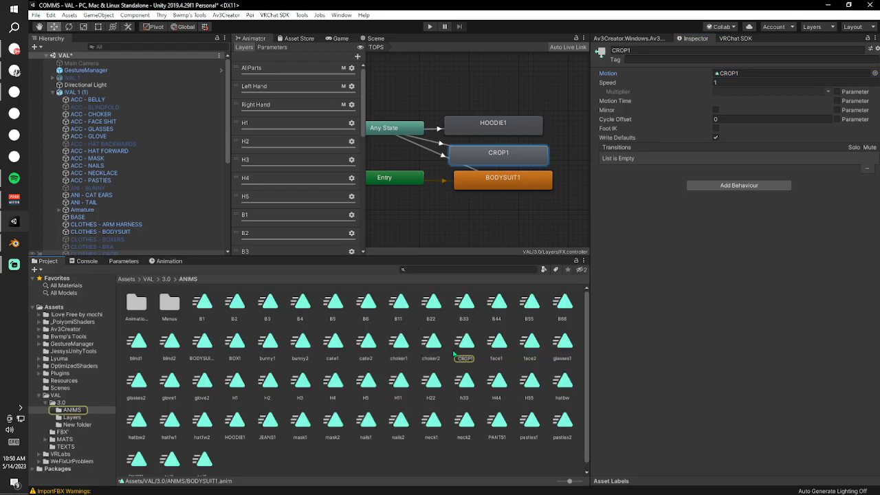
pyautogui.click(455, 354)
pyautogui.click(169, 262)
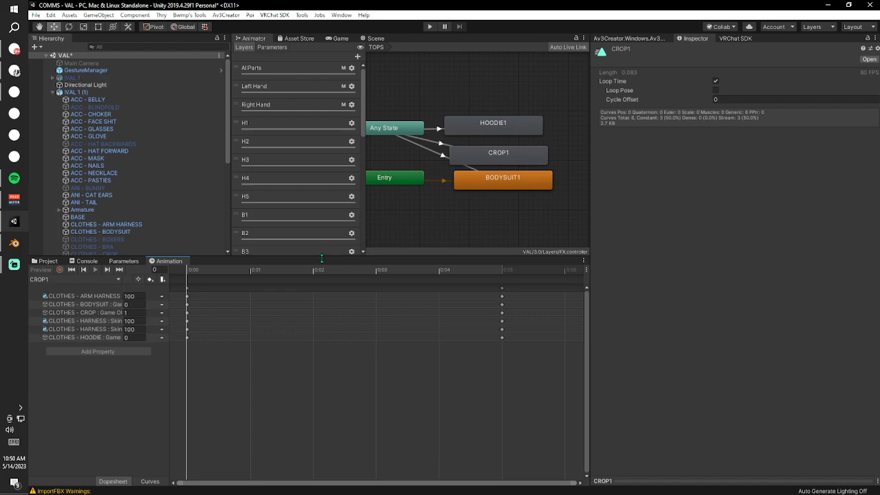
# Check the TOPS Int entry in the 3.0 folder's expression parameters asset.
pyautogui.click(48, 261)
pyautogui.click(166, 279)
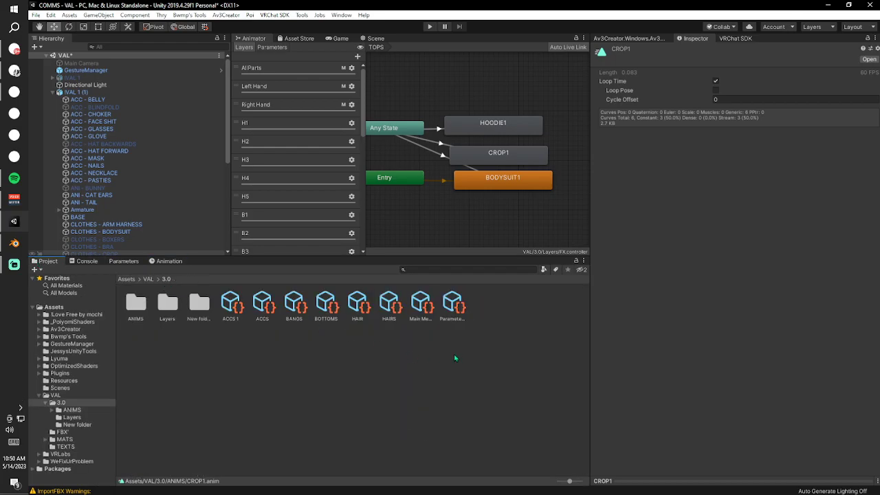
pyautogui.click(453, 305)
pyautogui.scroll(-3, 682, 207)
pyautogui.click(618, 365)
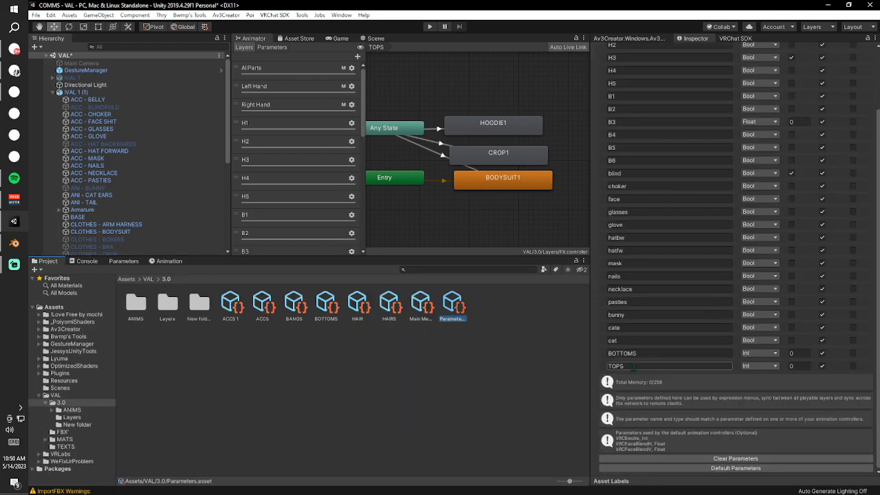
pyautogui.doubleClick(615, 365)
# Select the TOPS parameter in the FX controller's Parameters list.
pyautogui.click(273, 47)
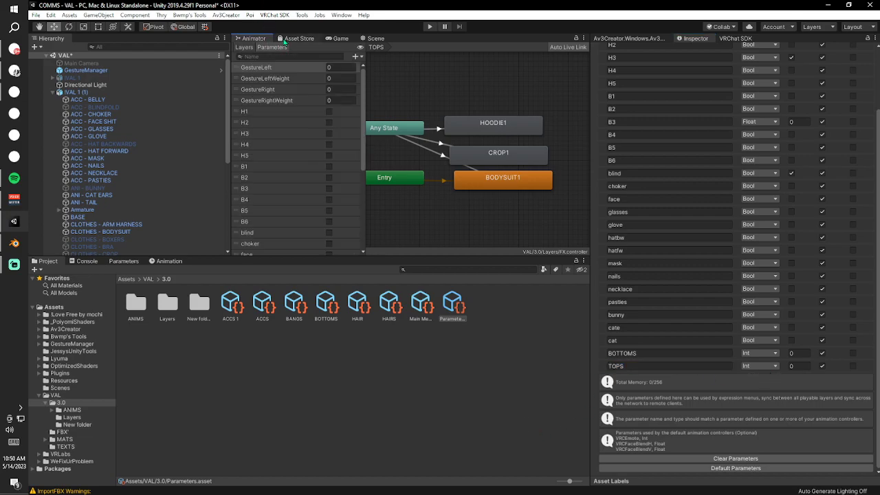
pyautogui.scroll(-5, 279, 208)
pyautogui.click(261, 238)
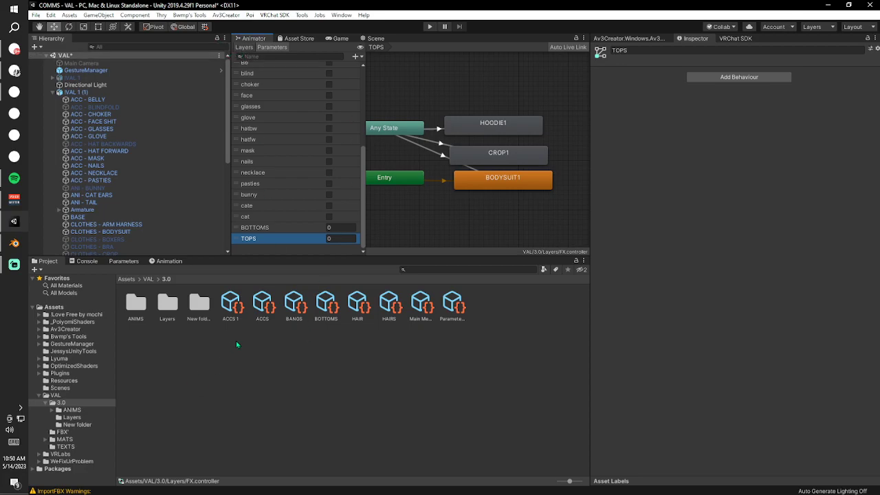
# Bring the BODYSUIT1 state into view in the controller graph and select it.
pyautogui.moveTo(418, 162); pyautogui.dragTo(455, 199, button='middle')
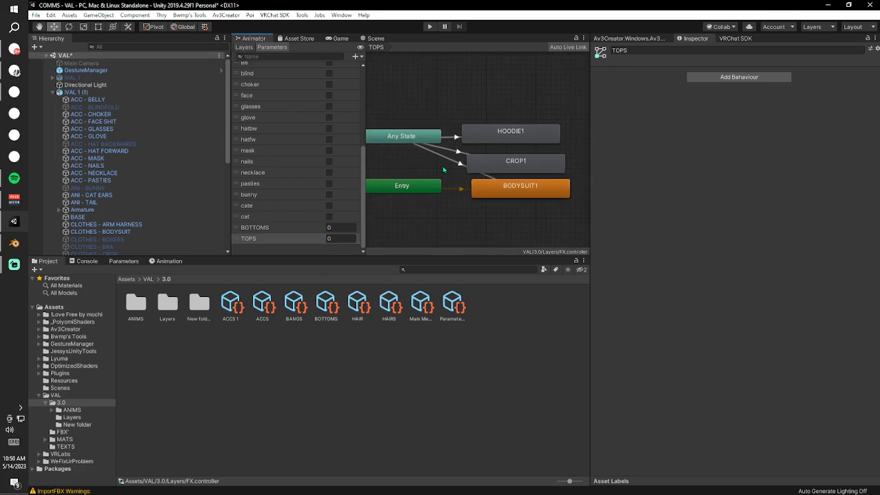
pyautogui.click(245, 47)
pyautogui.scroll(-10, 295, 151)
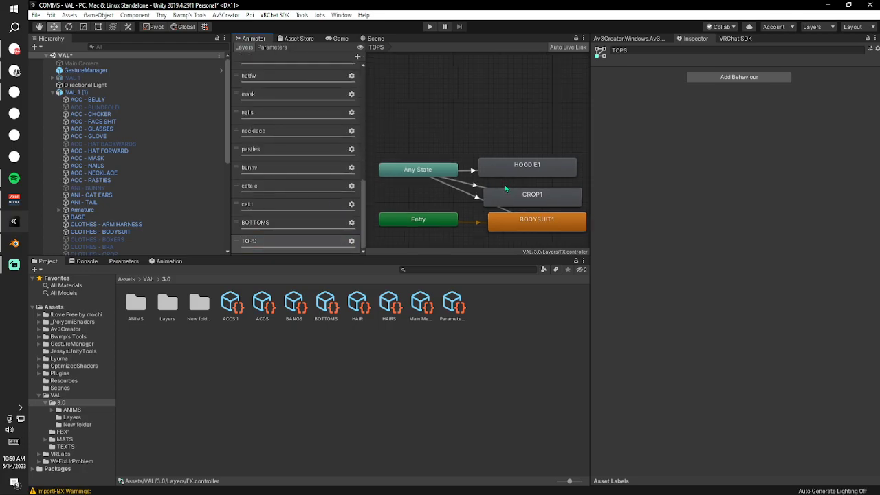
pyautogui.moveTo(498, 231)
pyautogui.mouseDown(button='middle')
pyautogui.moveTo(467, 185)
pyautogui.moveTo(473, 202)
pyautogui.mouseUp(button='middle')
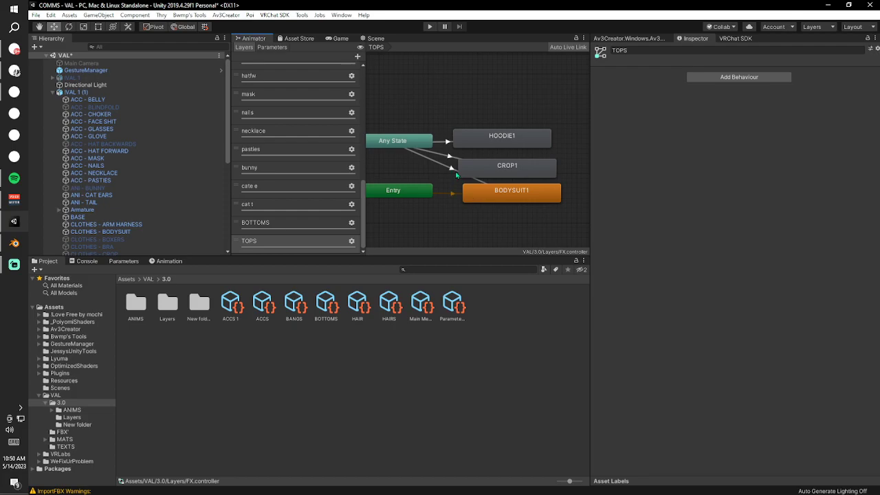
pyautogui.click(478, 194)
# Create an Any State transition to BODYSUIT1 with its blend duration shrunk to zero.
pyautogui.click(403, 145)
pyautogui.rightClick(403, 146)
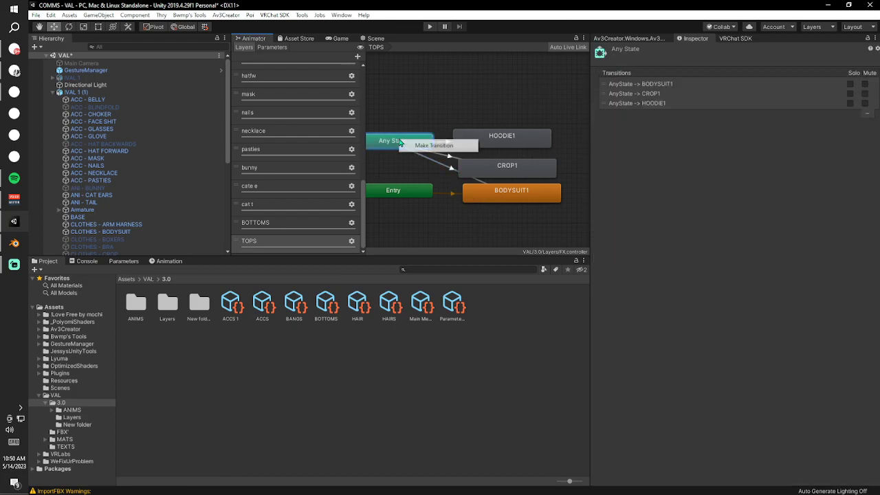
pyautogui.click(412, 147)
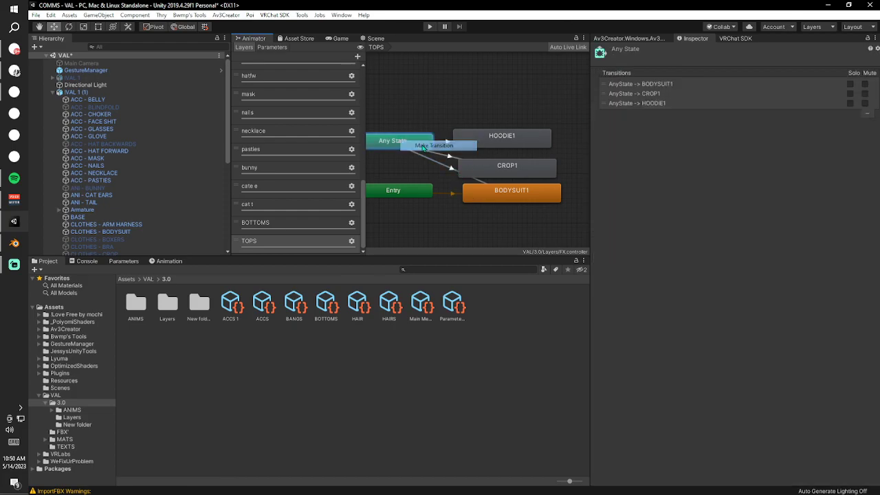
pyautogui.click(483, 192)
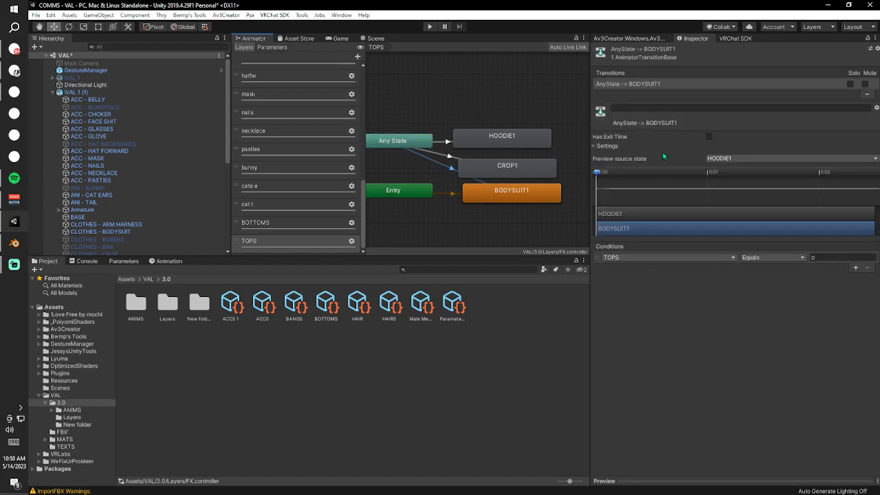
pyautogui.moveTo(605, 175); pyautogui.dragTo(644, 176)
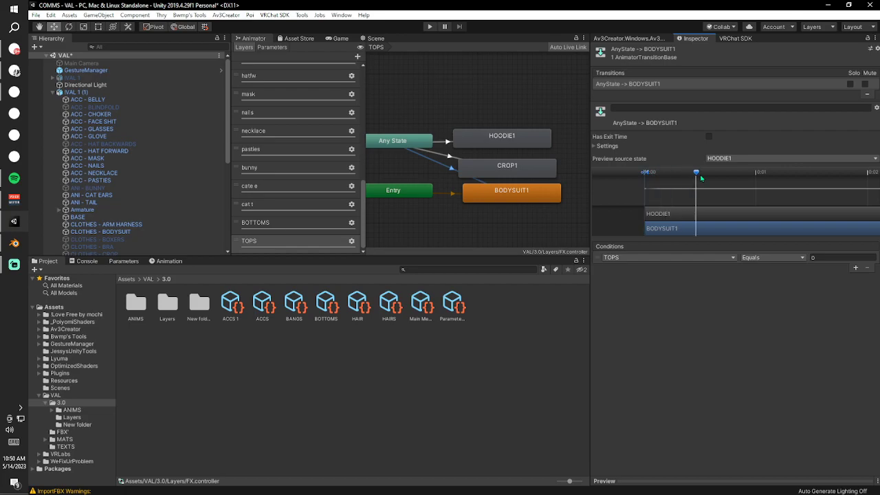
pyautogui.moveTo(644, 177); pyautogui.dragTo(758, 176)
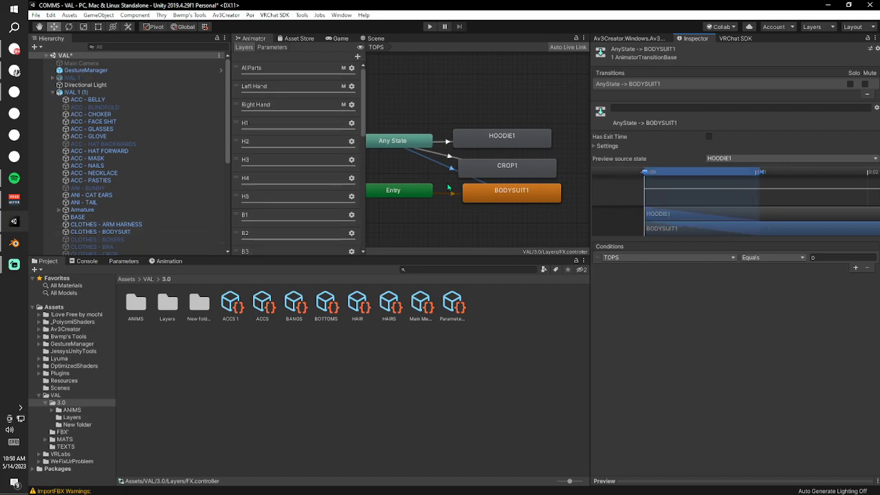
pyautogui.moveTo(758, 175); pyautogui.dragTo(593, 168)
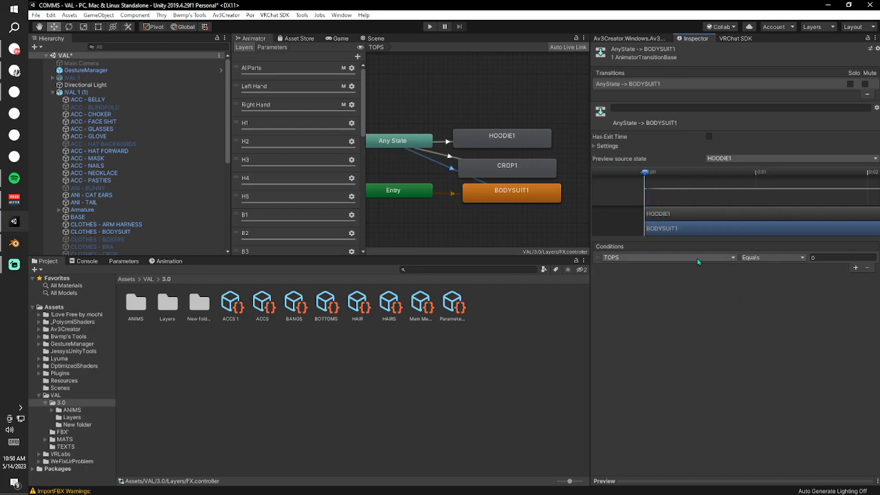
# Set the HOODIE1 transition's condition to TOPS, then review the CROP1 (TOPS 1) and HOODIE1 (TOPS 2) transitions.
pyautogui.click(670, 257)
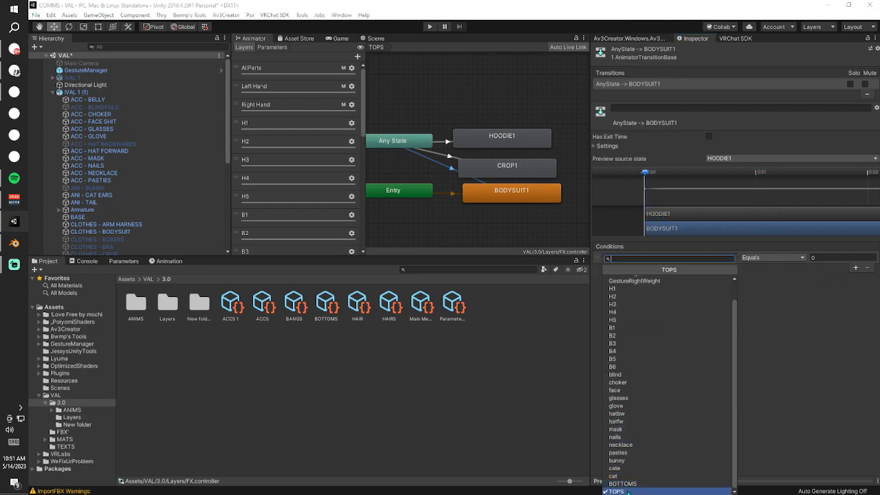
pyautogui.click(750, 270)
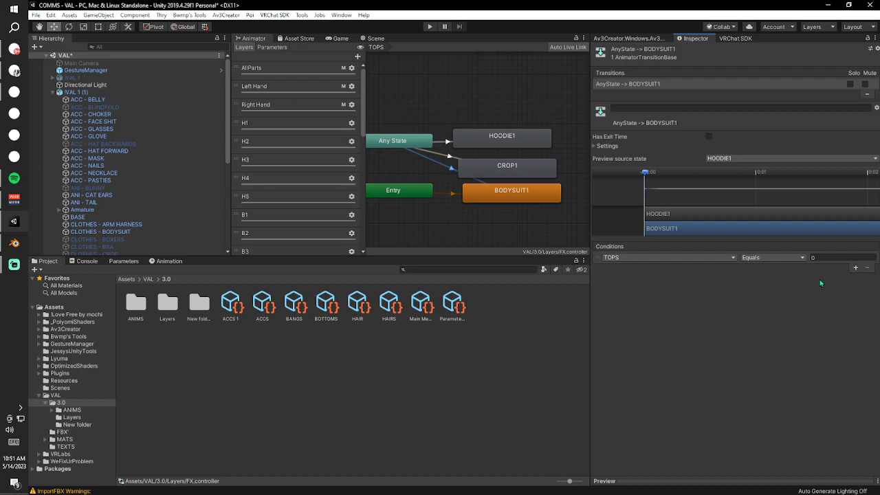
pyautogui.click(455, 160)
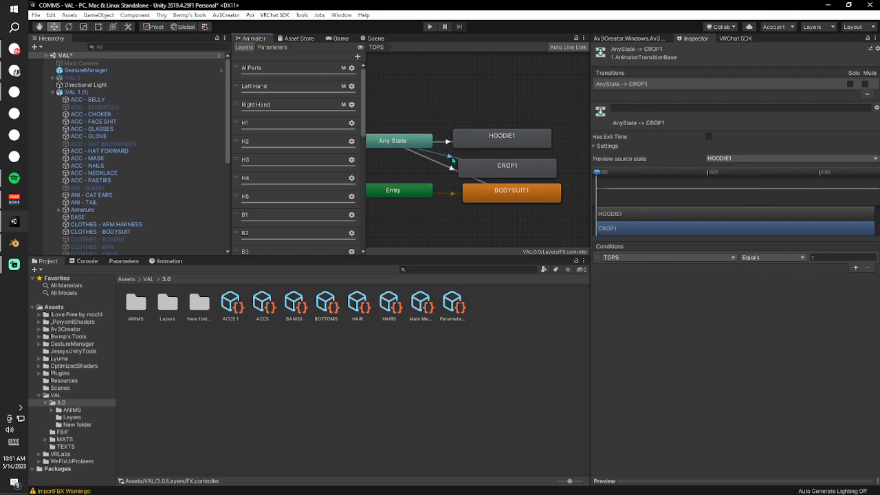
pyautogui.click(448, 142)
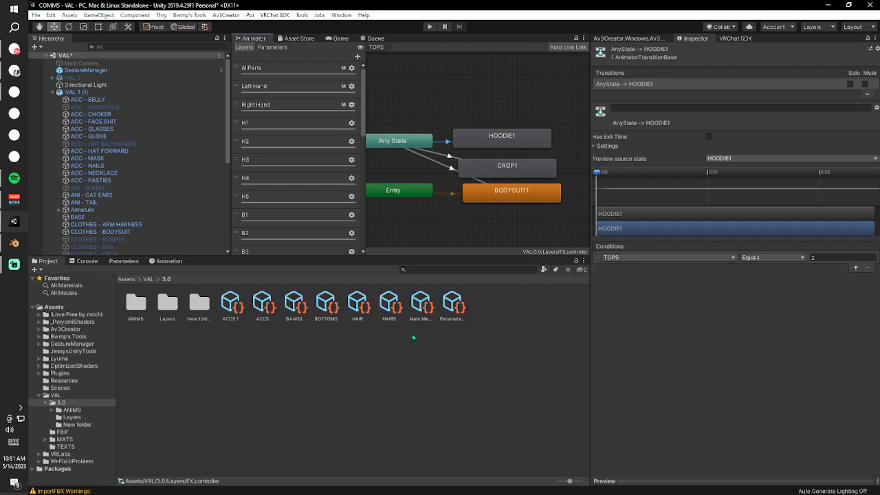
# Create a TOPS expressions menu with two controls, using the BOTTOMS menu as reference.
pyautogui.rightClick(444, 342)
pyautogui.moveTo(512, 100)
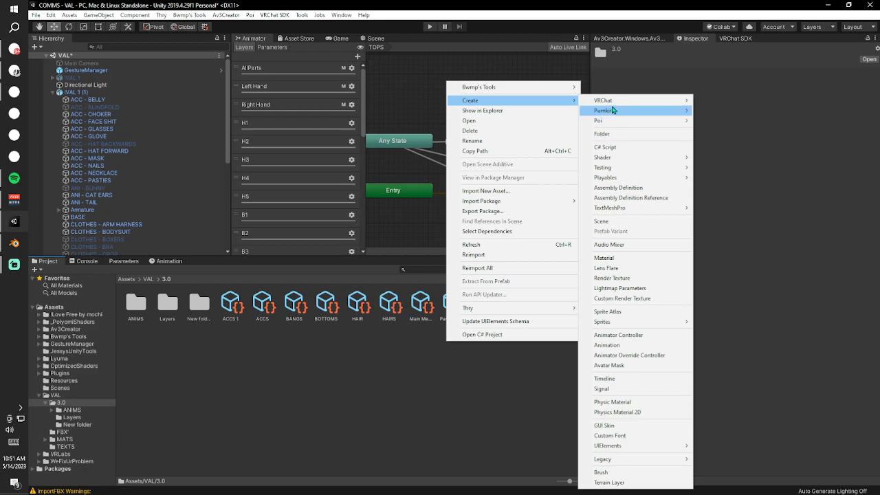
pyautogui.click(781, 113)
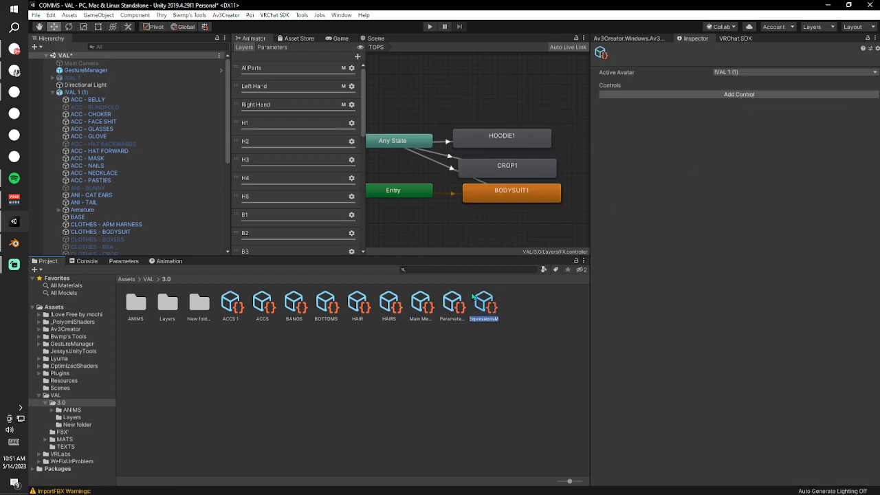
pyautogui.write('TOPS')
pyautogui.press('Return')
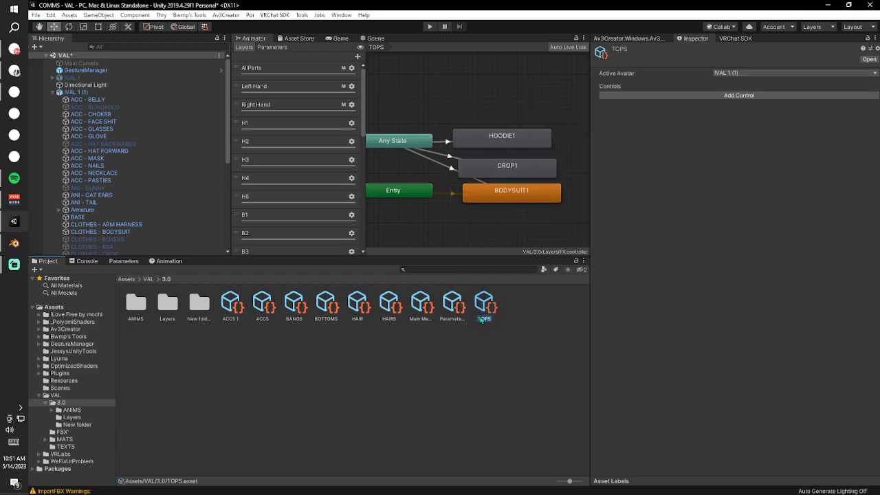
pyautogui.click(671, 95)
pyautogui.click(672, 114)
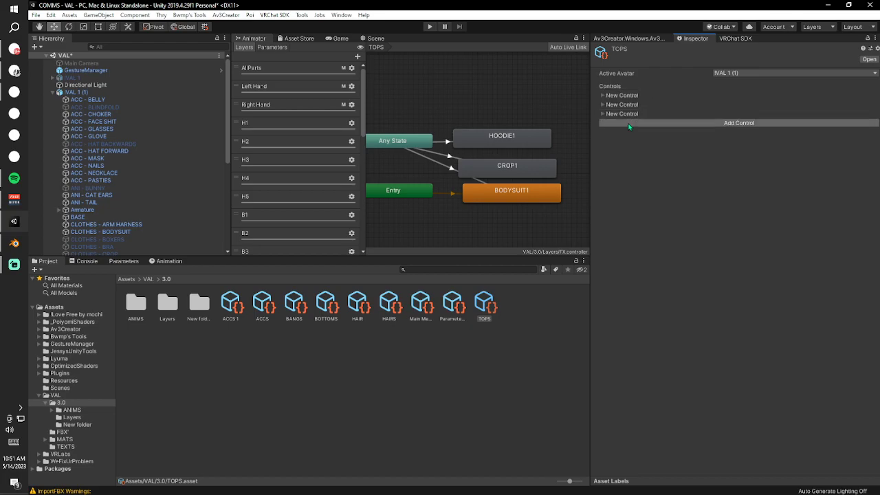
pyautogui.click(327, 307)
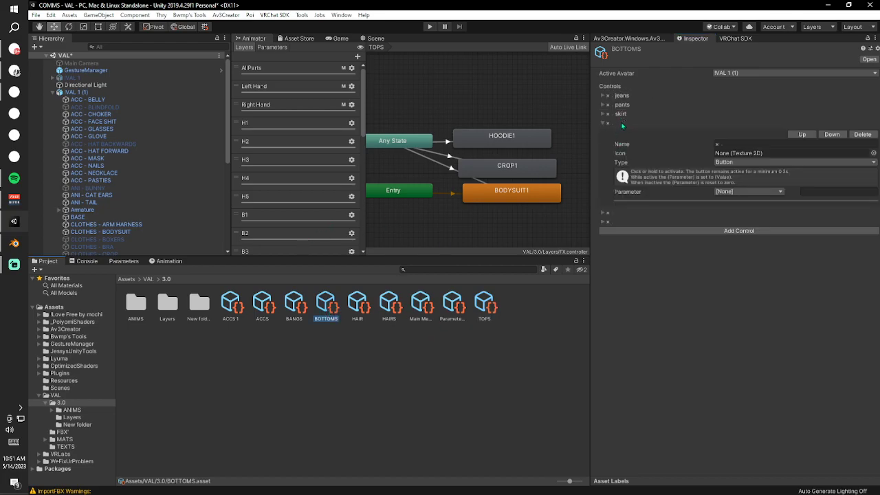
pyautogui.click(722, 144)
pyautogui.click(484, 306)
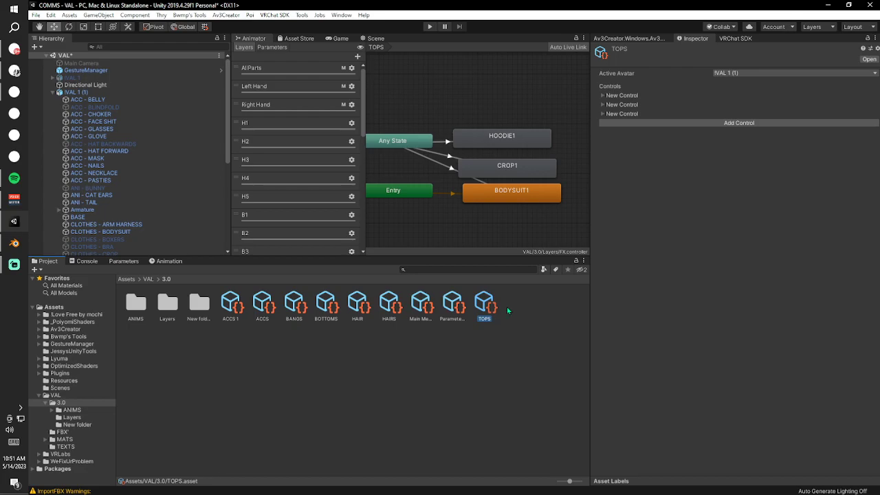
# Make the first control a 'bodysuit' toggle that sets TOPS to 0.
pyautogui.click(603, 96)
pyautogui.click(733, 116)
pyautogui.write('x ')
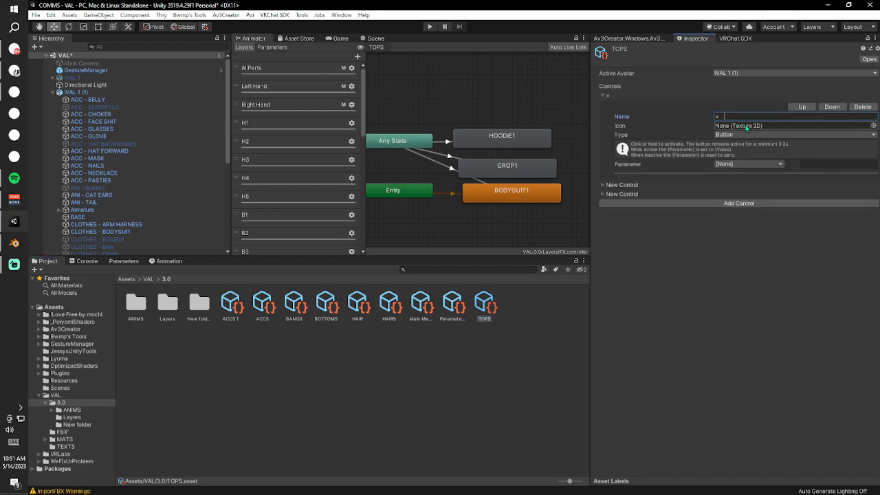
pyautogui.write('BODY')
pyautogui.write('SUIT')
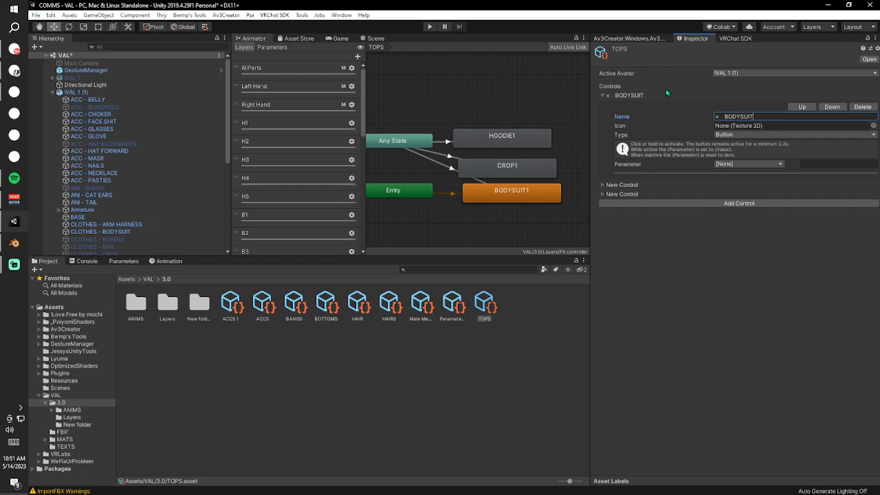
pyautogui.click(732, 135)
pyautogui.click(733, 153)
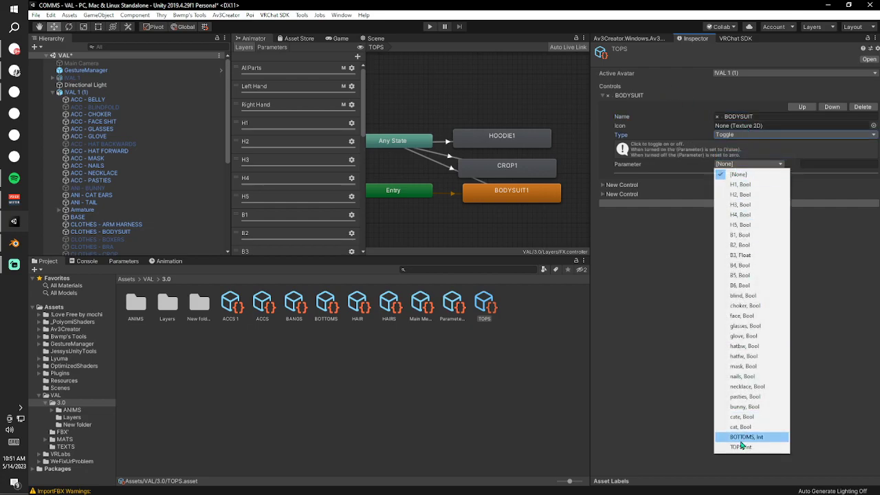
pyautogui.click(741, 446)
pyautogui.click(741, 174)
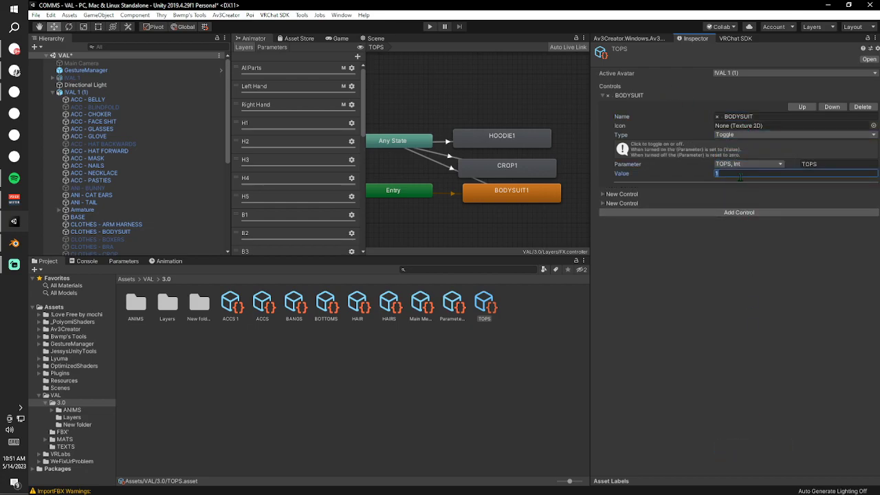
pyautogui.write('0')
pyautogui.press('Return')
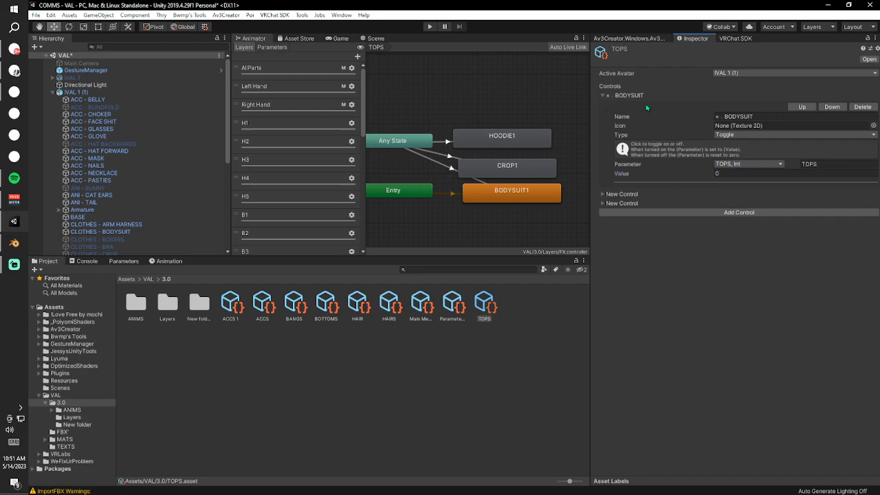
pyautogui.click(749, 116)
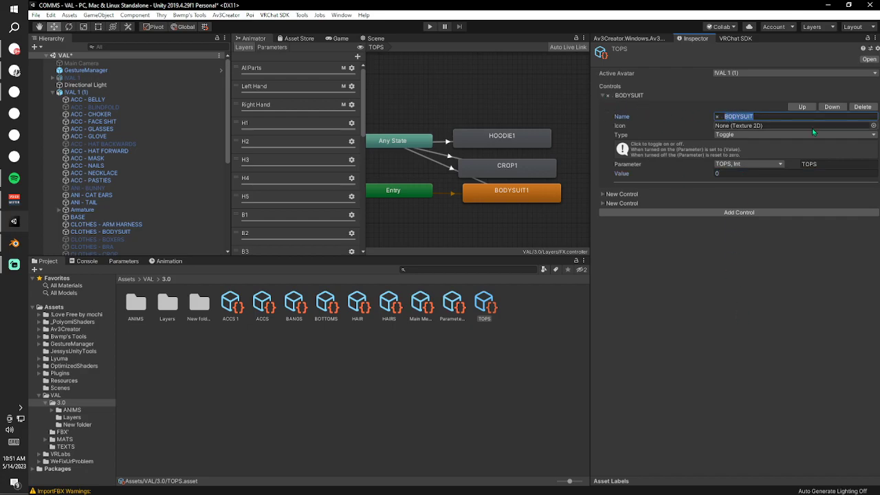
pyautogui.write('BODYSUIT')
pyautogui.press('BackSpace')
pyautogui.press('BackSpace')
pyautogui.press('BackSpace')
pyautogui.press('BackSpace')
pyautogui.press('BackSpace')
pyautogui.press('BackSpace')
pyautogui.press('BackSpace')
pyautogui.write('bodysuit')
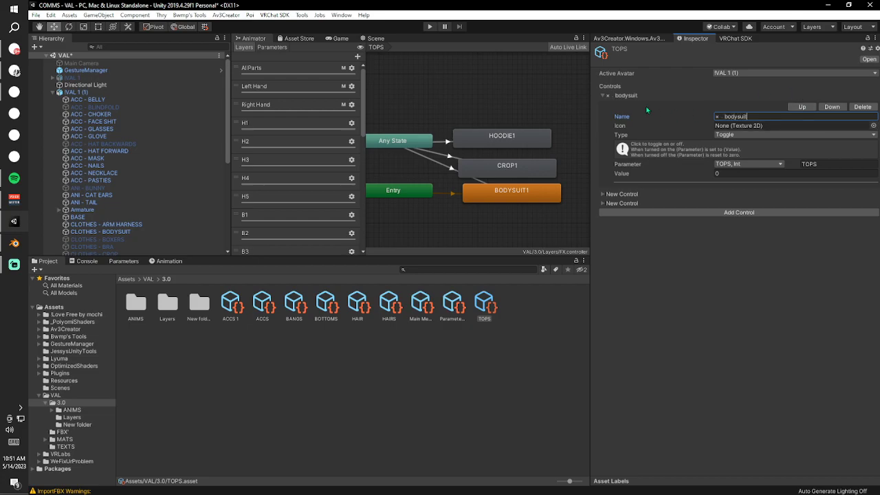
# Make the second control a 'crop' toggle driven by TOPS at value 1.
pyautogui.click(602, 95)
pyautogui.click(715, 126)
pyautogui.press('BackSpace')
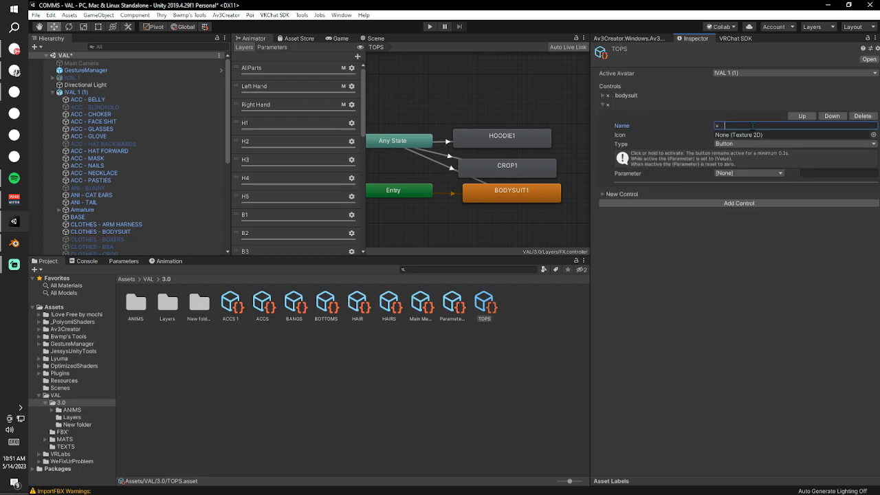
pyautogui.write('crtop')
pyautogui.press('BackSpace')
pyautogui.press('BackSpace')
pyautogui.click(756, 143)
pyautogui.click(745, 173)
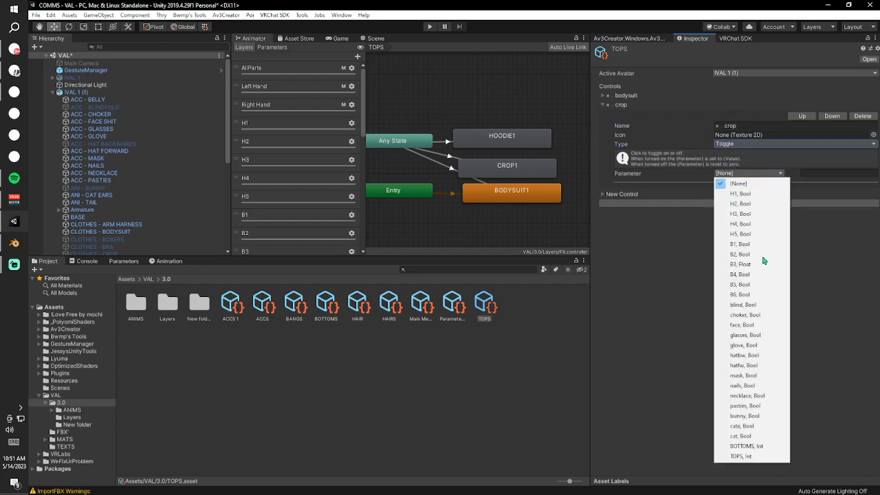
pyautogui.click(748, 456)
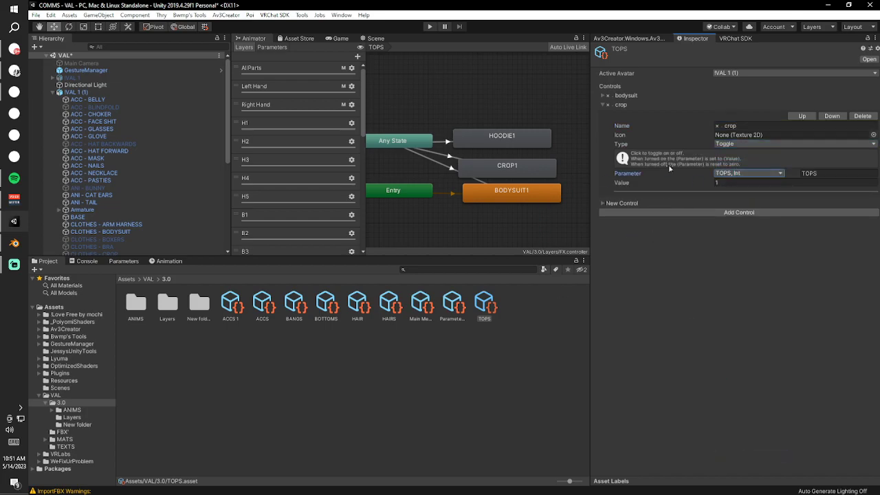
# Make the third control a 'hoodie' toggle that sets TOPS to 2.
pyautogui.click(602, 104)
pyautogui.click(778, 134)
pyautogui.press('BackSpace')
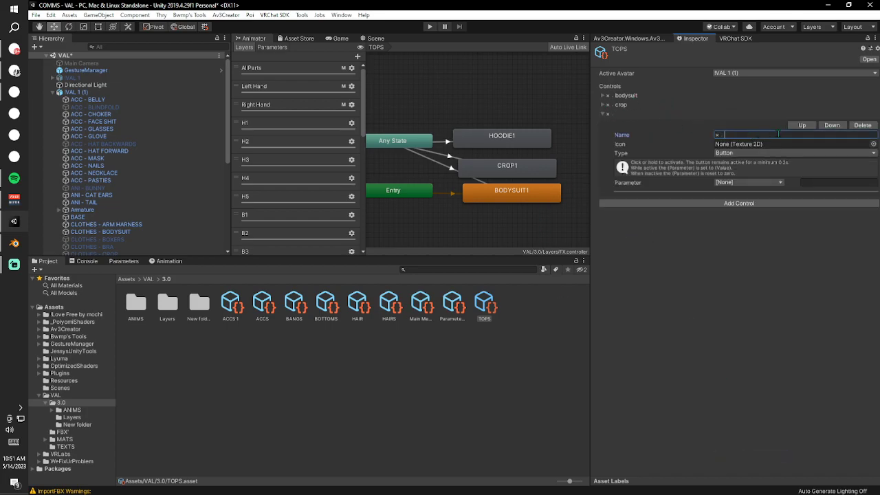
pyautogui.write('hoodie')
pyautogui.click(754, 151)
pyautogui.click(729, 171)
pyautogui.click(748, 183)
pyautogui.click(752, 466)
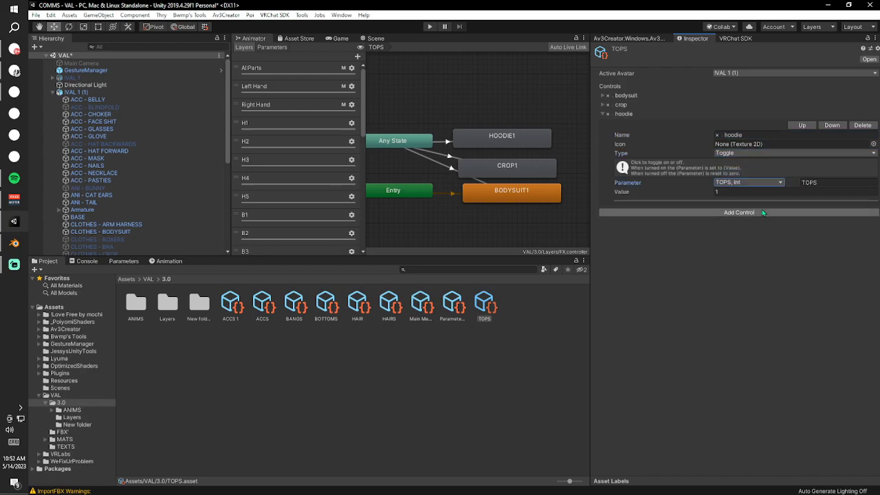
pyautogui.click(736, 192)
pyautogui.write('2')
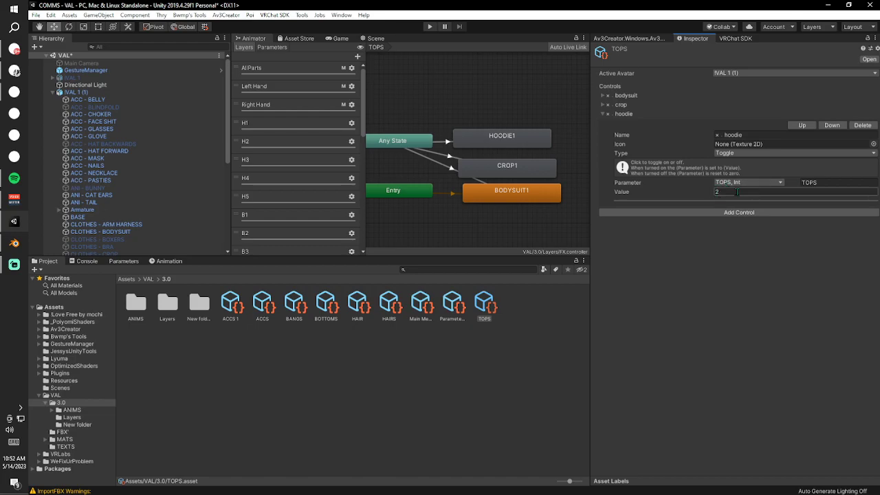
pyautogui.press('Return')
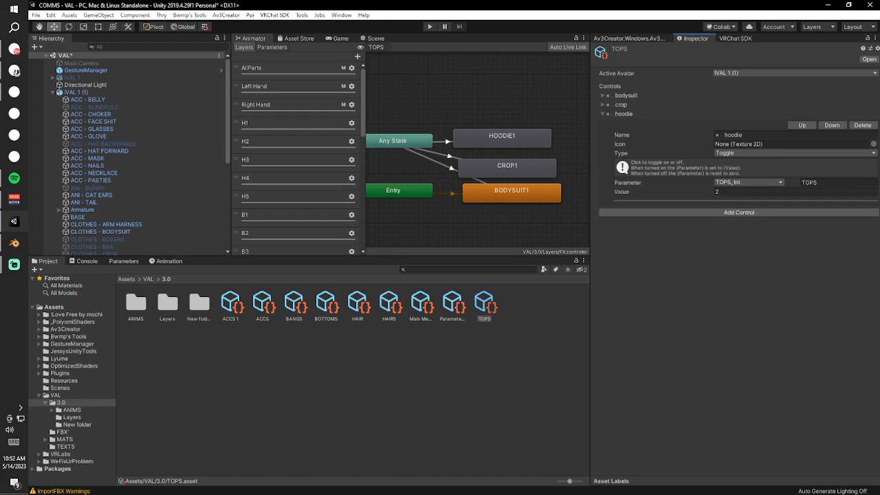